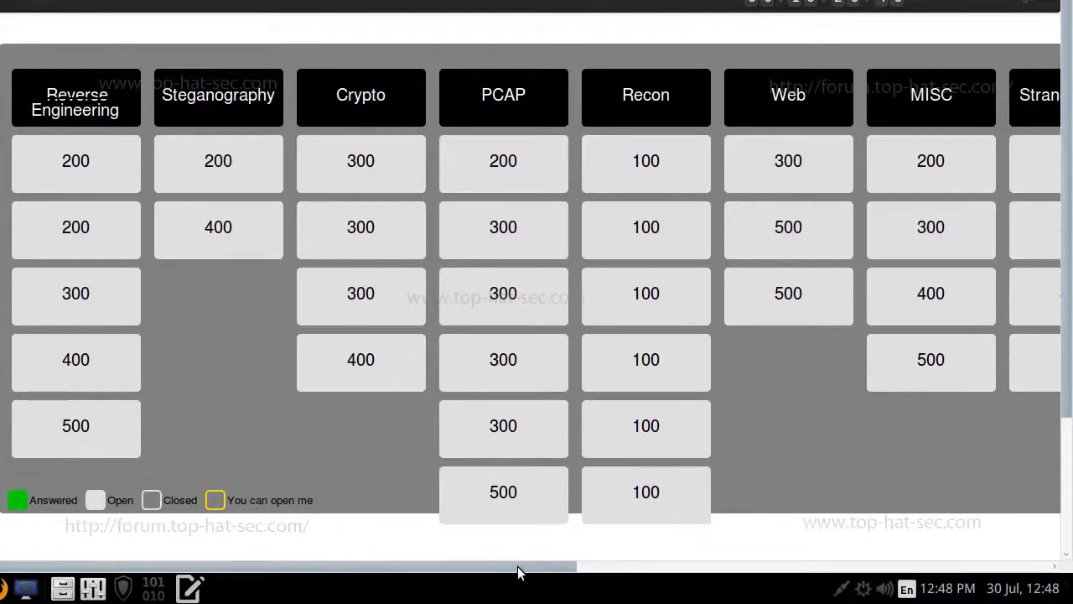
left_click_drag(517, 568, 847, 579)
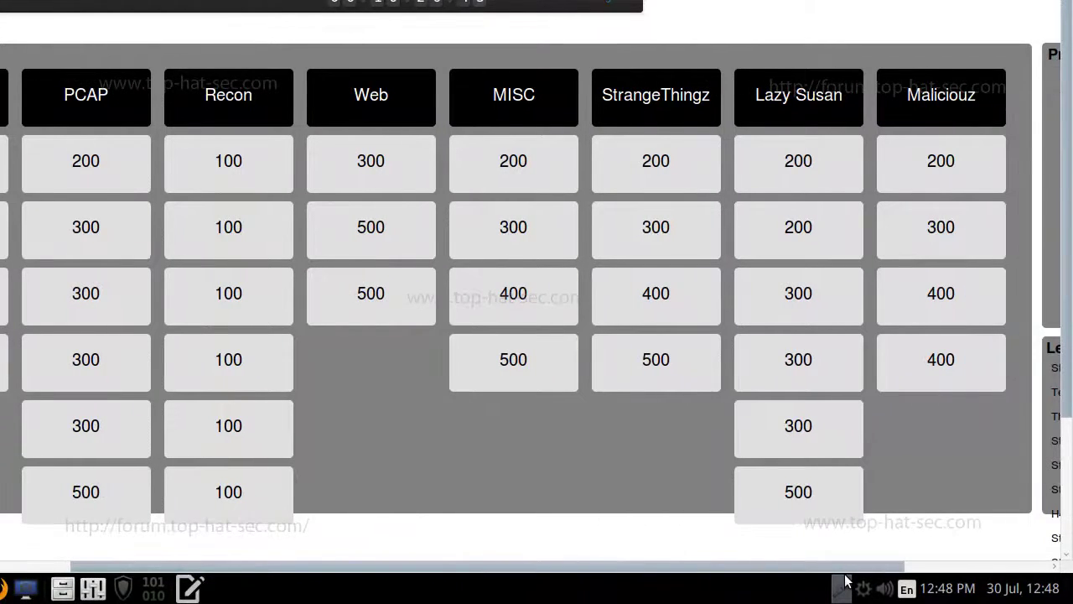
left_click(381, 165)
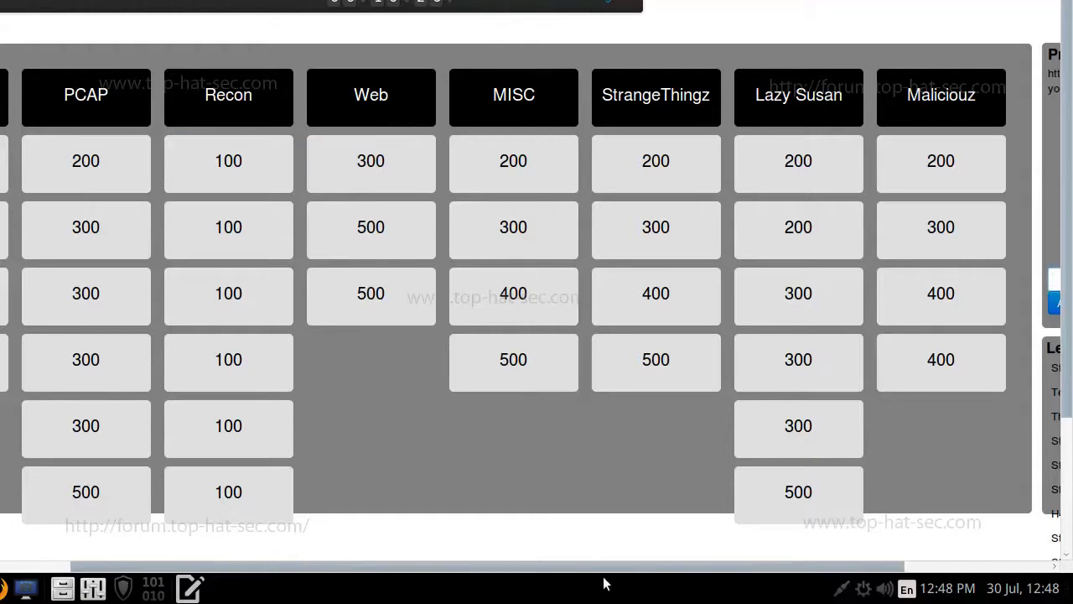
left_click_drag(613, 569, 952, 570)
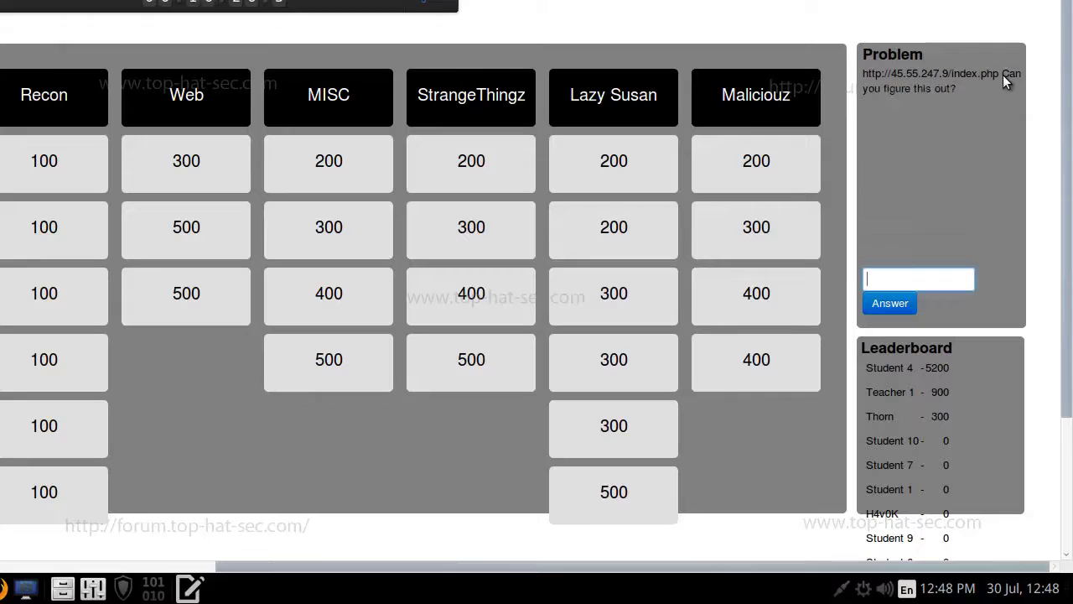
left_click_drag(999, 74, 861, 77)
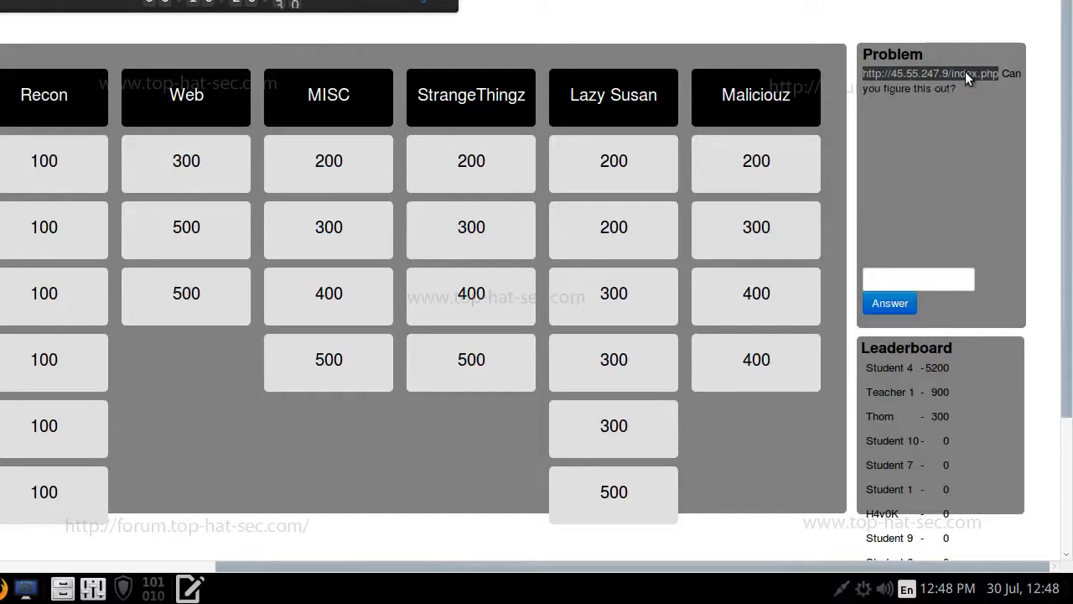
key("ctrl+t")
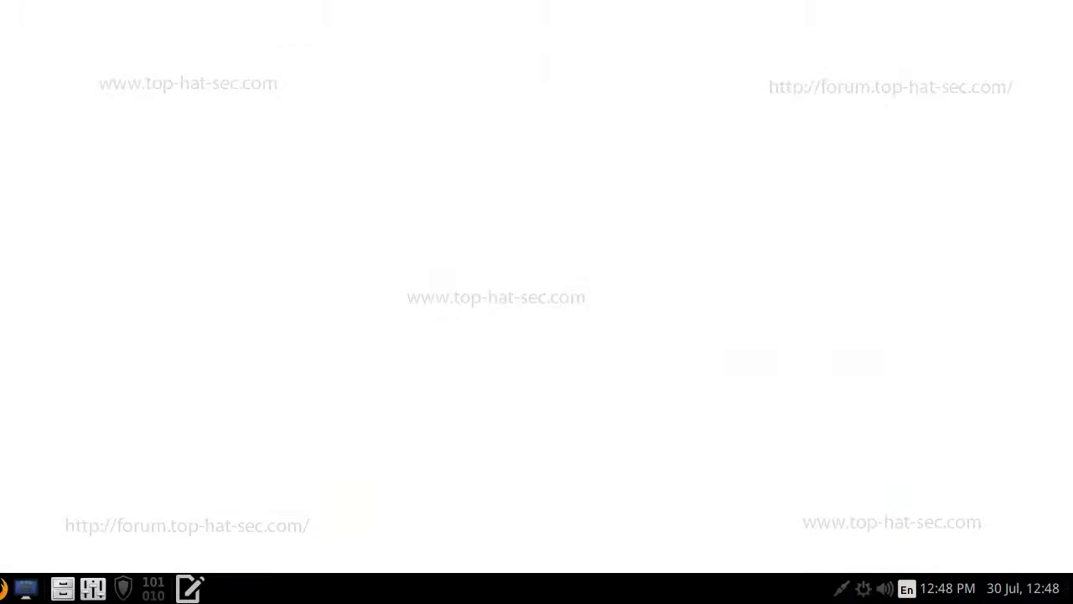
right_click(216, 81)
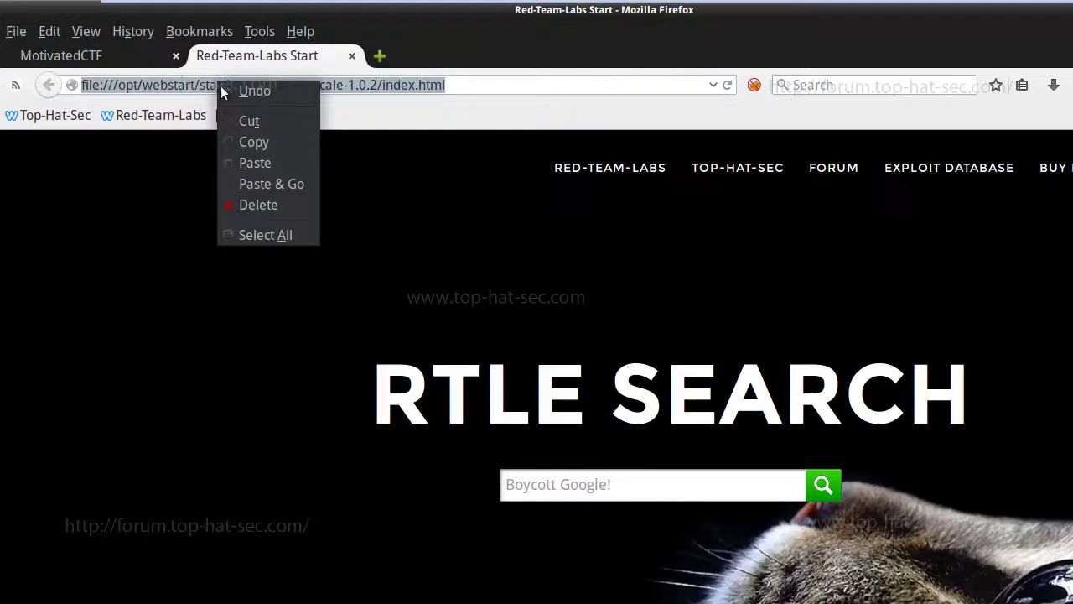
left_click(302, 184)
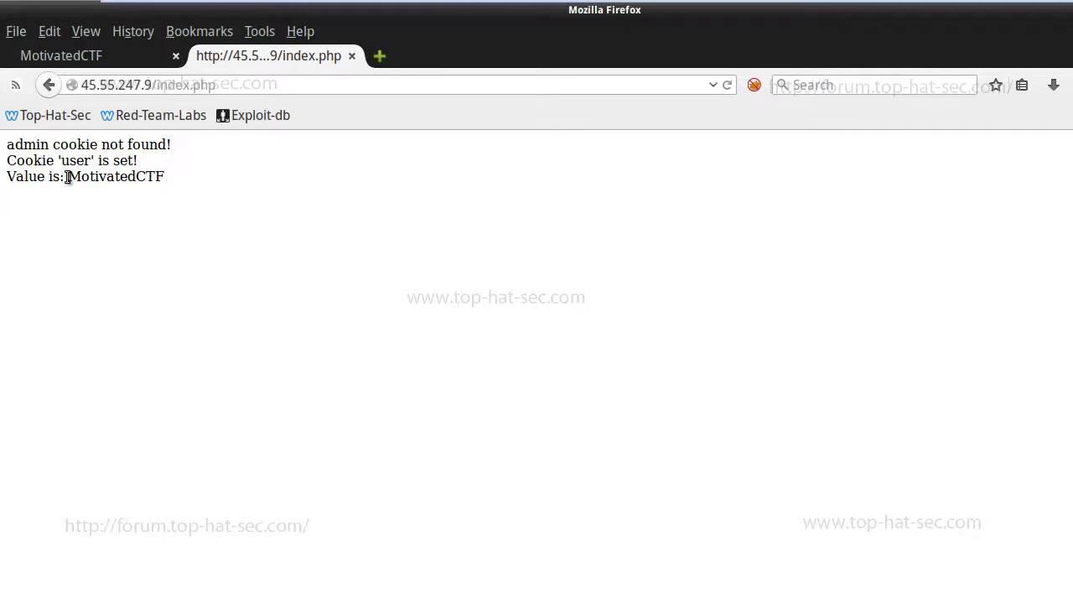
left_click_drag(68, 177, 182, 178)
left_click(220, 174)
left_click(264, 30)
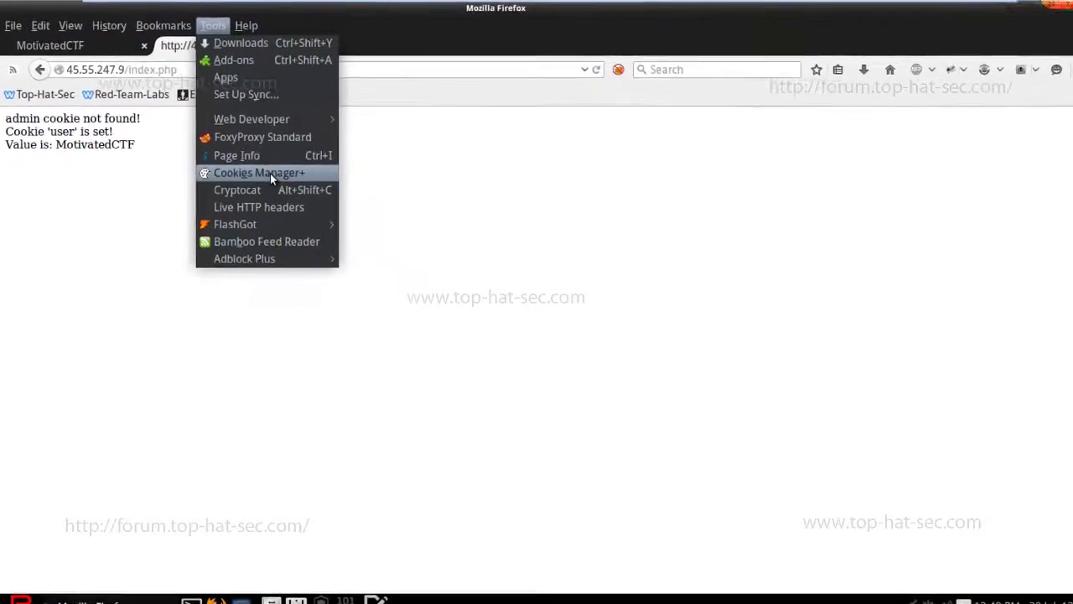
left_click(248, 59)
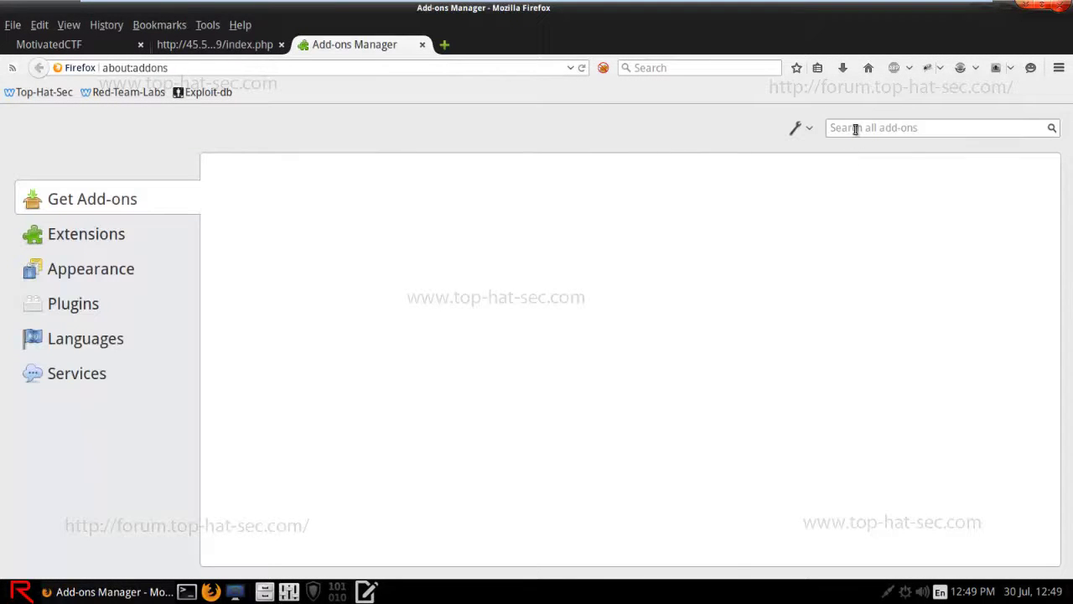
left_click(857, 127)
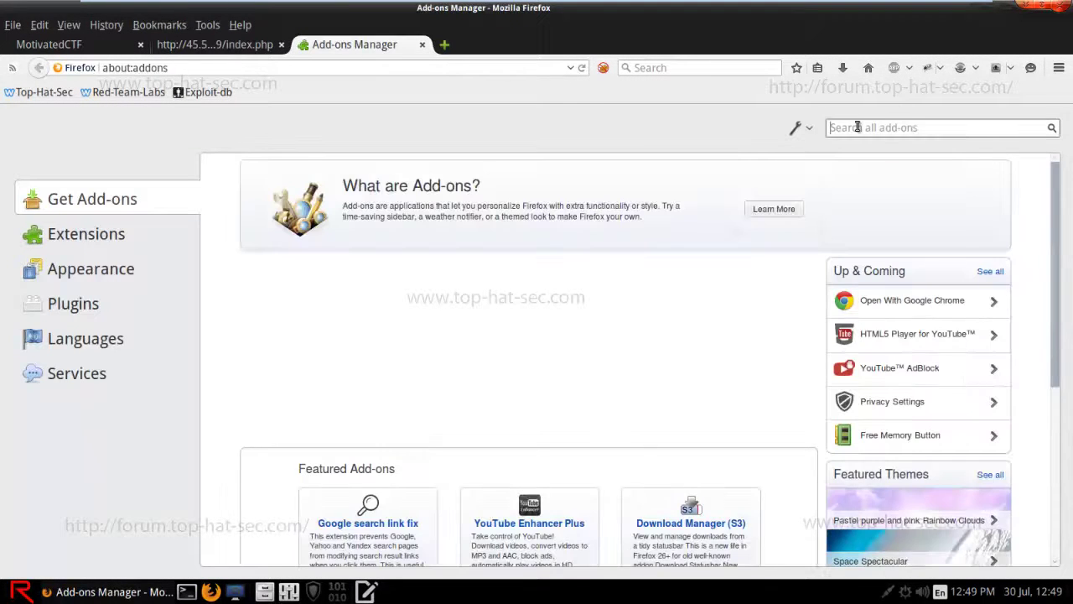
type("Cookie ")
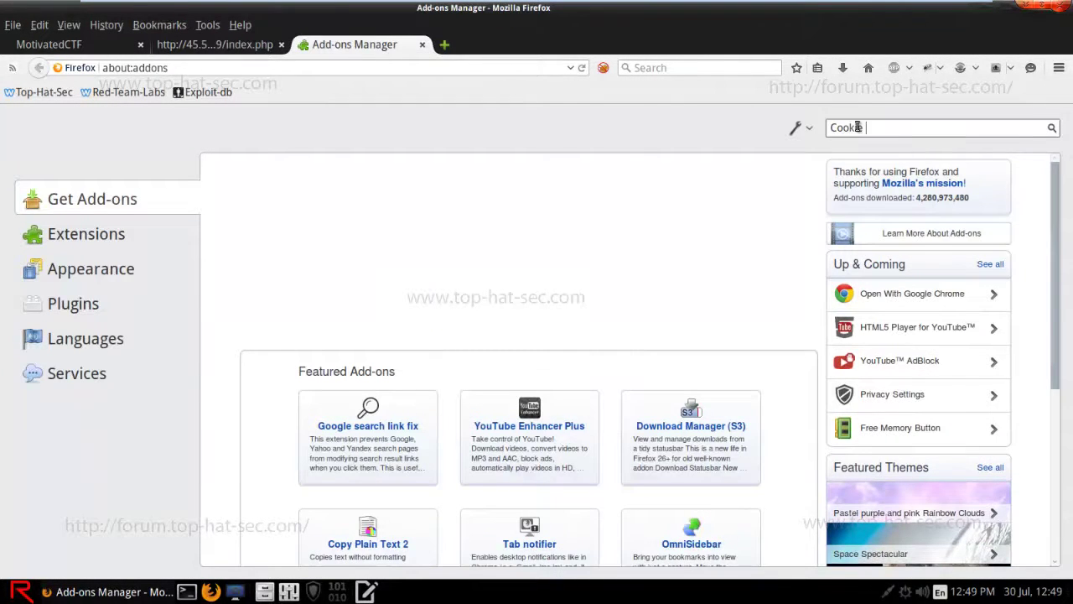
type("Manager")
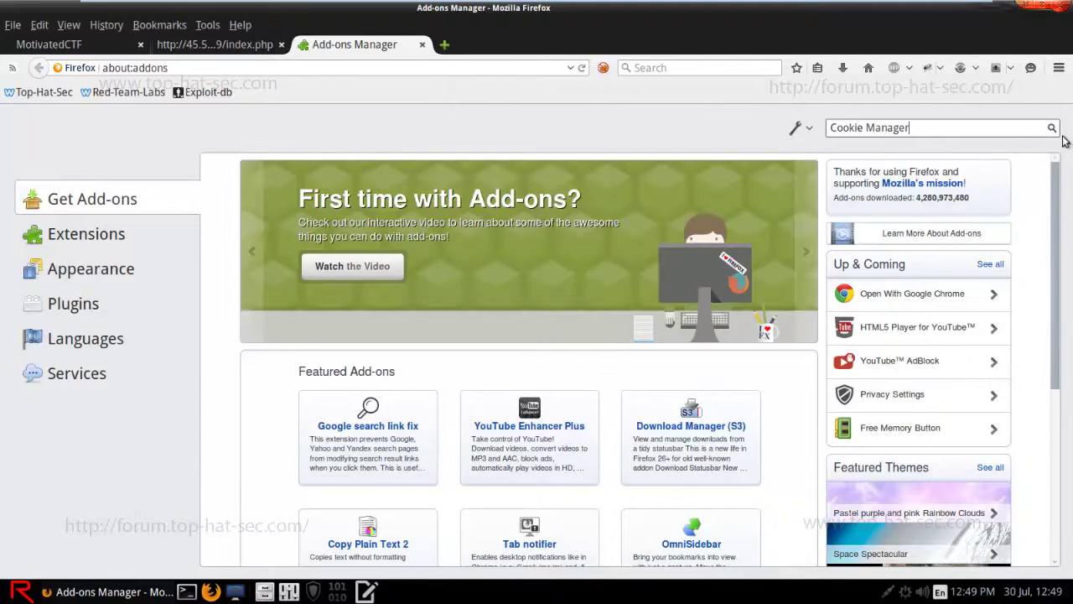
left_click(1052, 128)
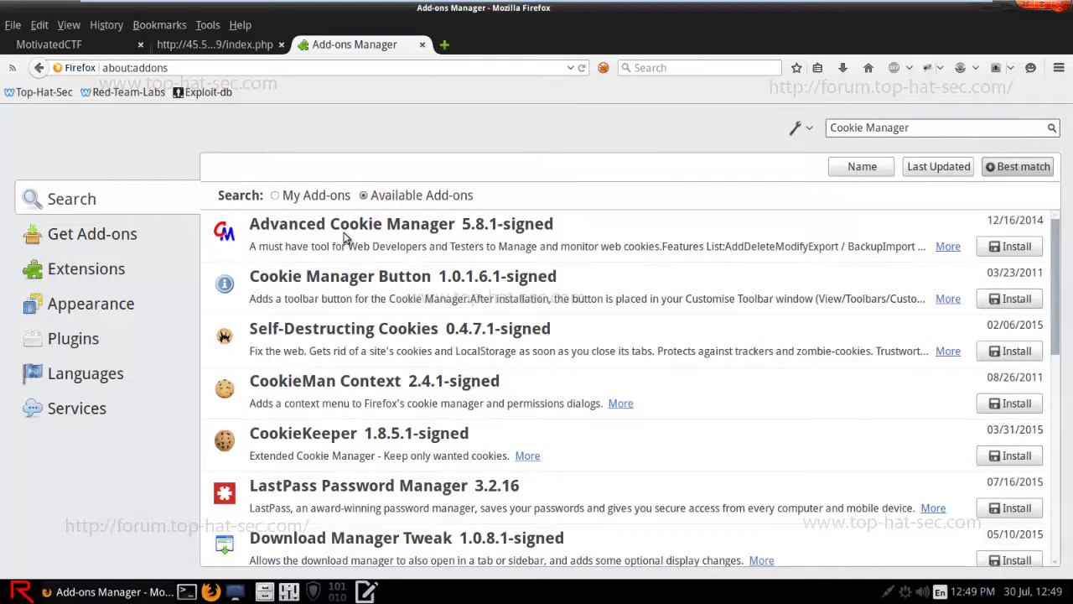
left_click(277, 196)
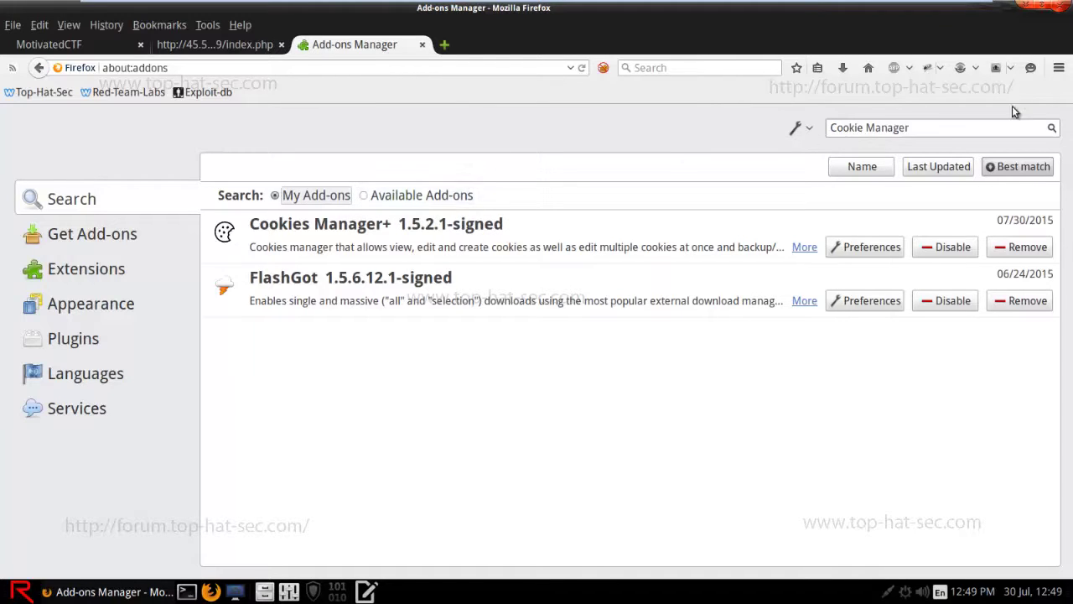
Close the add-ons manager and launch Cookies Manager+ from the tools menu.
left_click(421, 44)
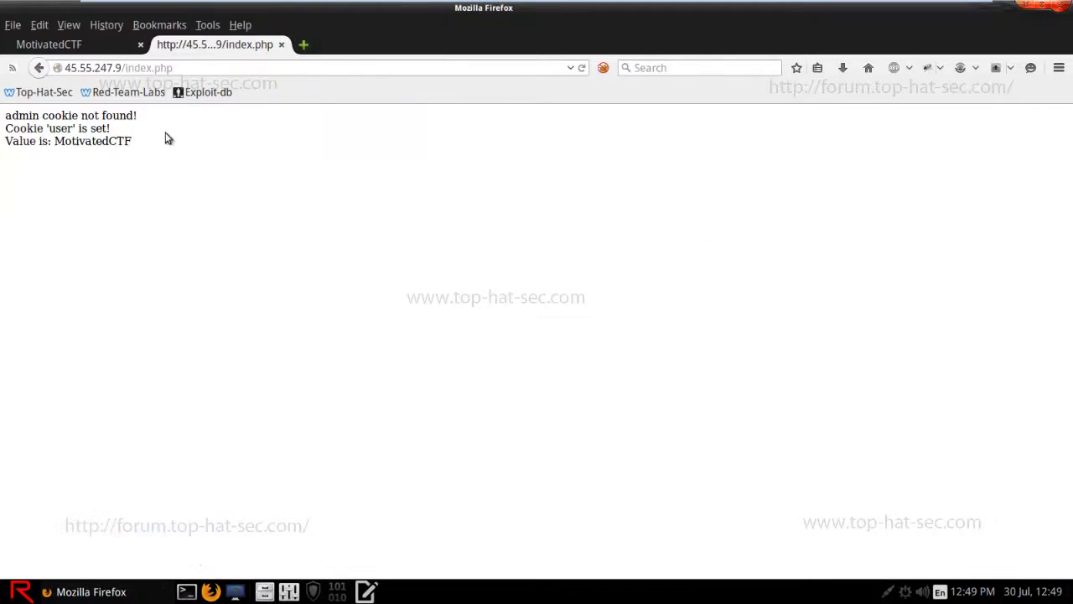
left_click(207, 24)
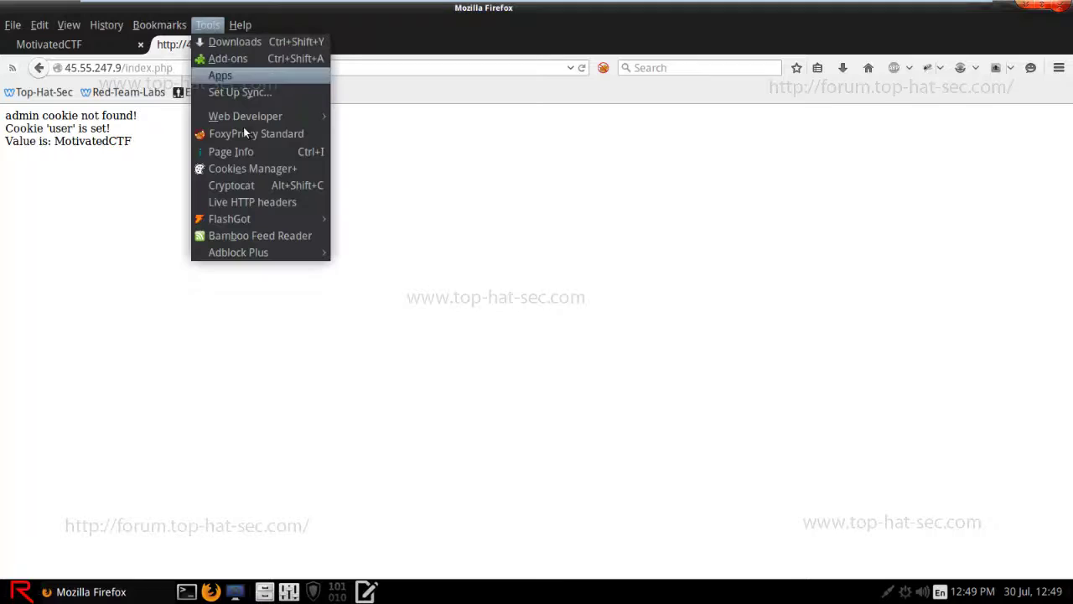
left_click(252, 172)
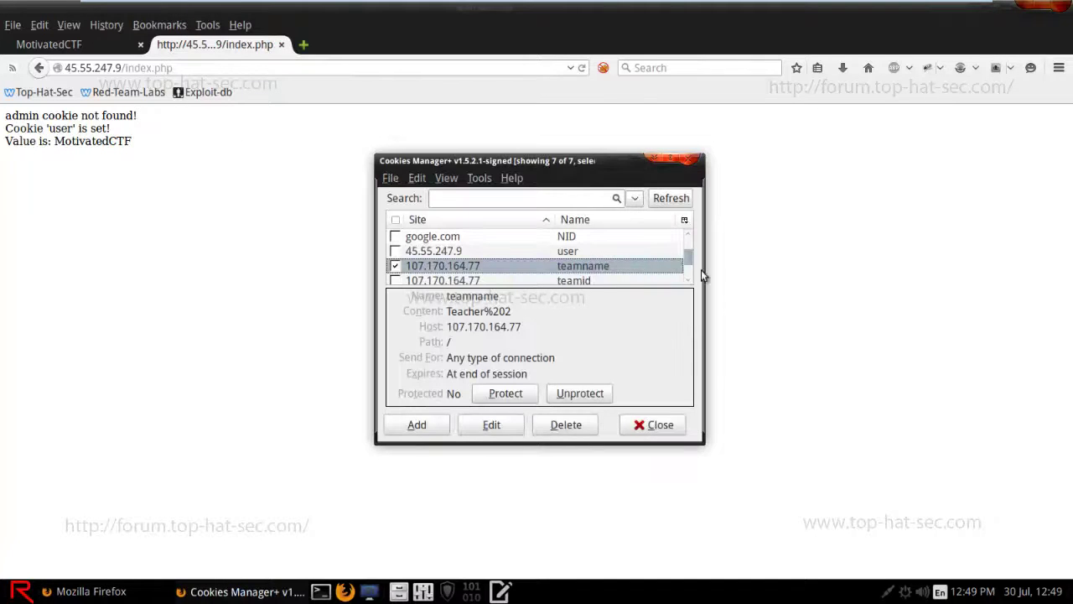
Filter the cookies by '45.' and show the 45.55.247.9 'user' cookie's details.
left_click(529, 201)
left_click(395, 266)
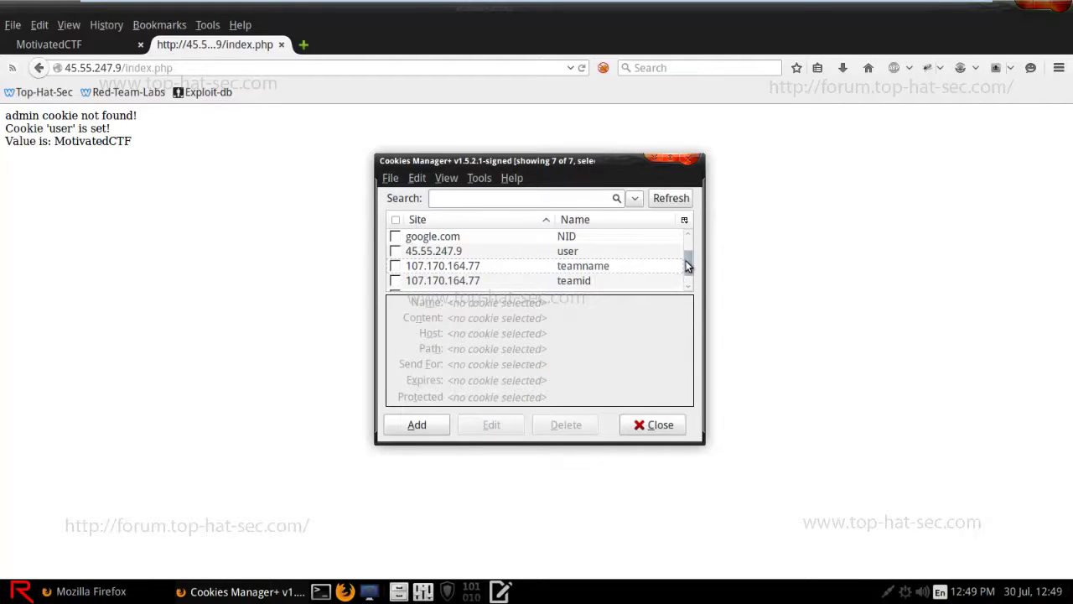
left_click(591, 201)
type("45.")
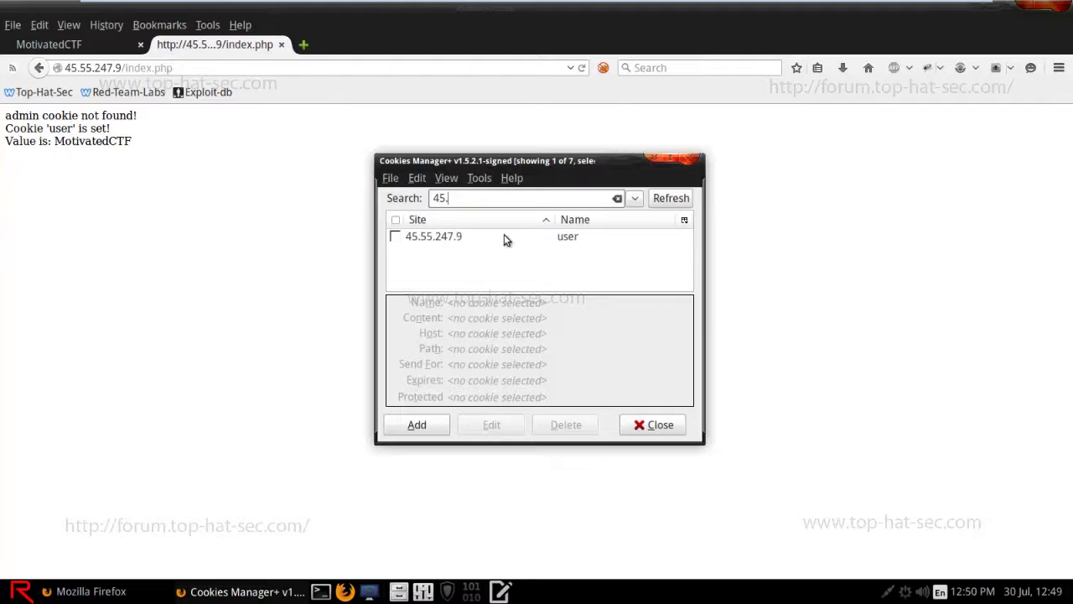
left_click(504, 236)
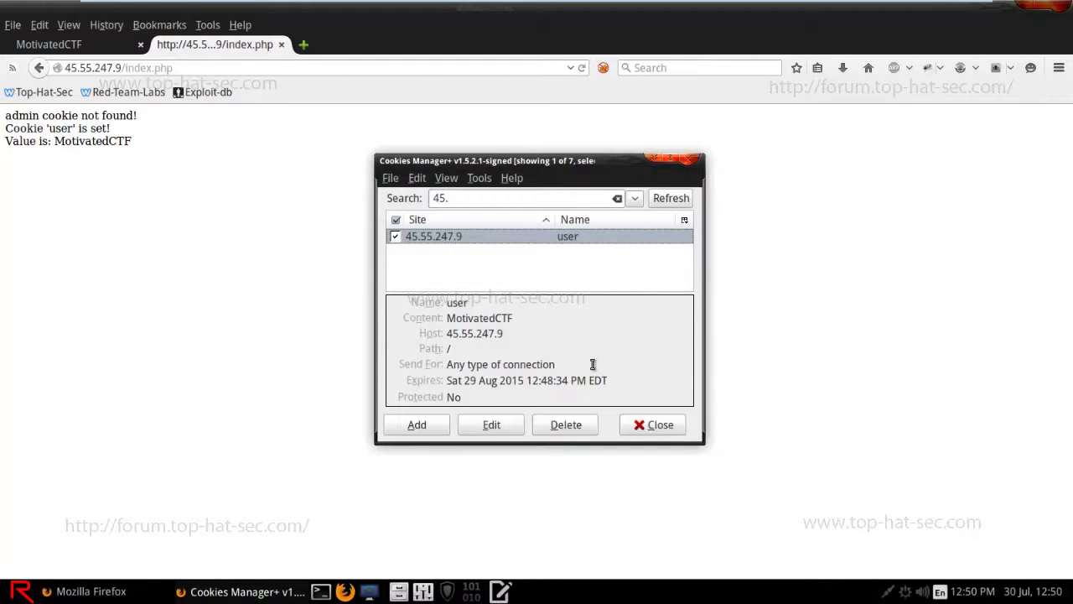
Rename the 45.55.247.9 cookie from 'user' to 'admin' and save it.
left_click(488, 428)
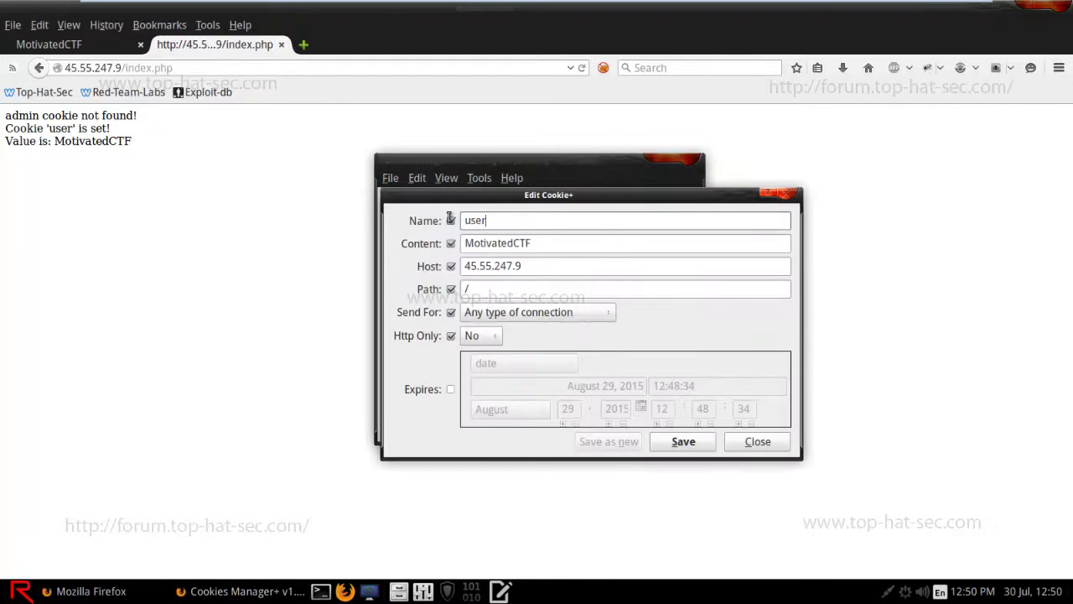
type("adm")
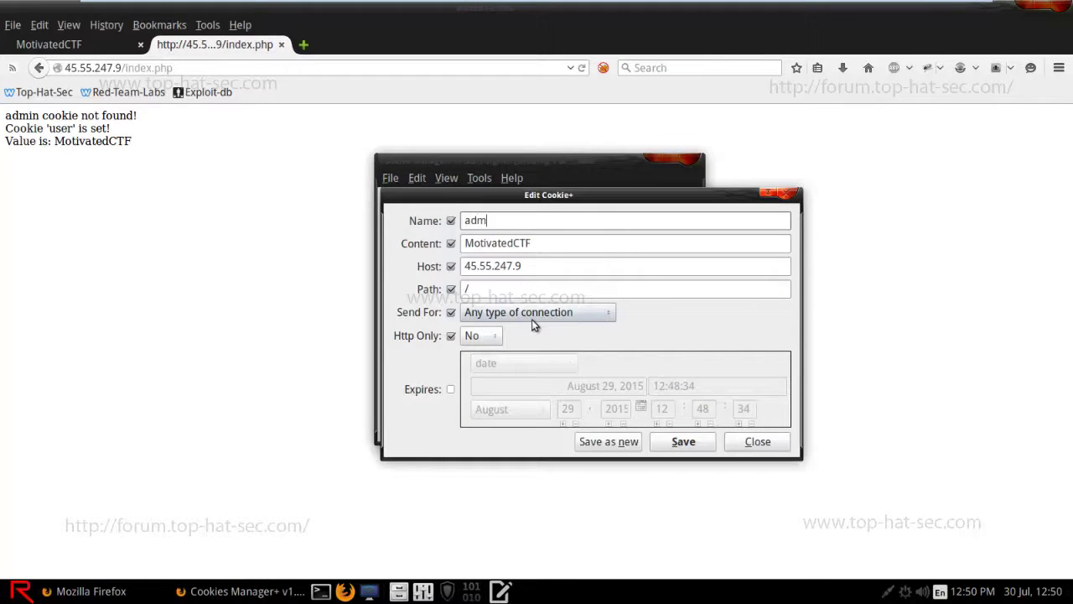
type("in")
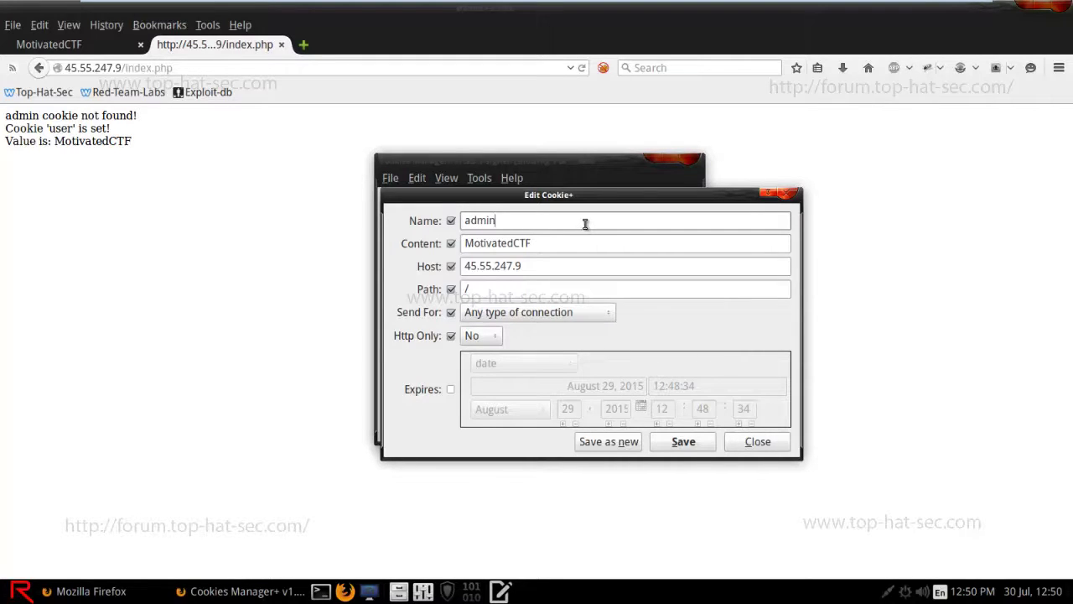
left_click(682, 441)
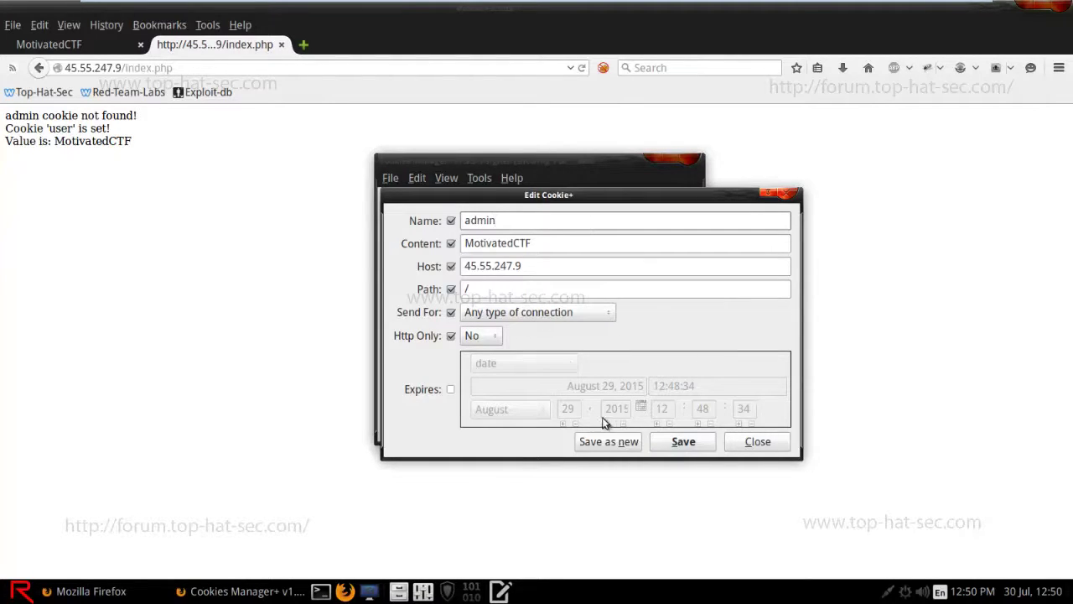
left_click(707, 447)
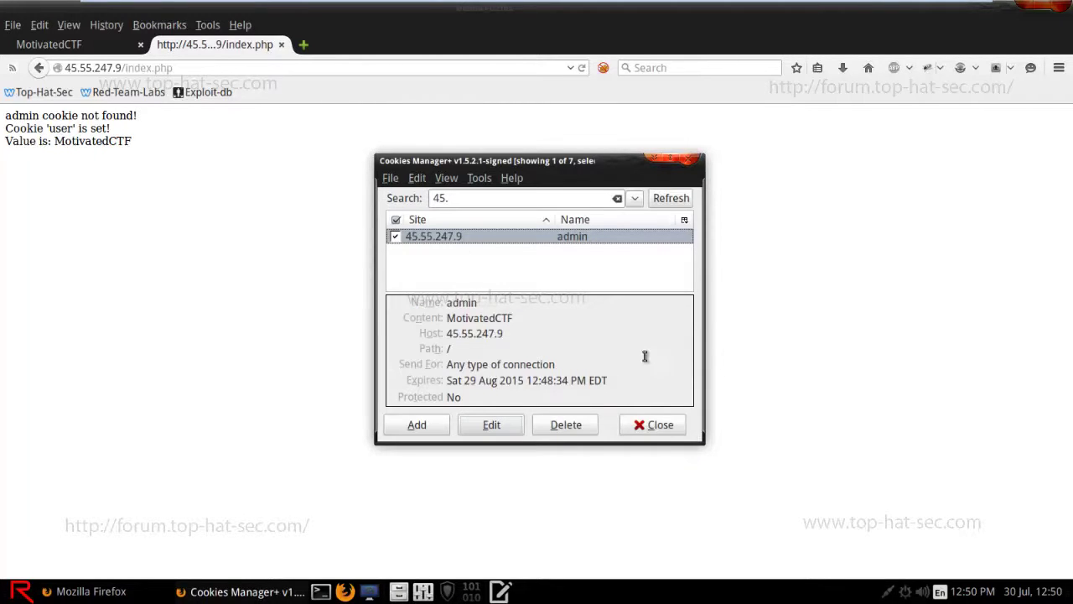
Close the cookie manager, reload the challenge page and copy the revealed flag cookiem0nst3r.
left_click(681, 429)
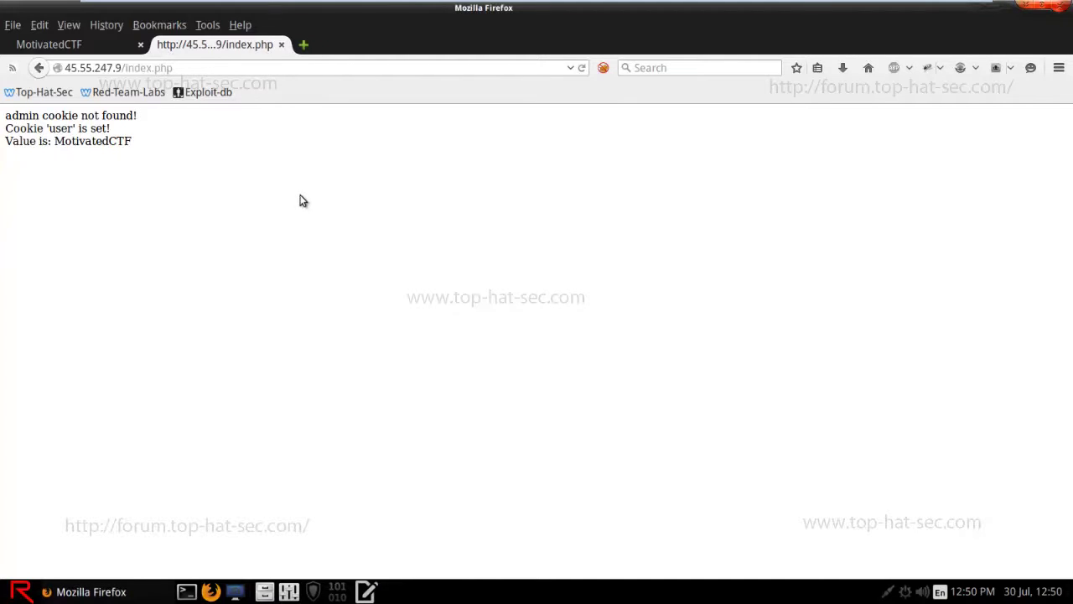
left_click(581, 68)
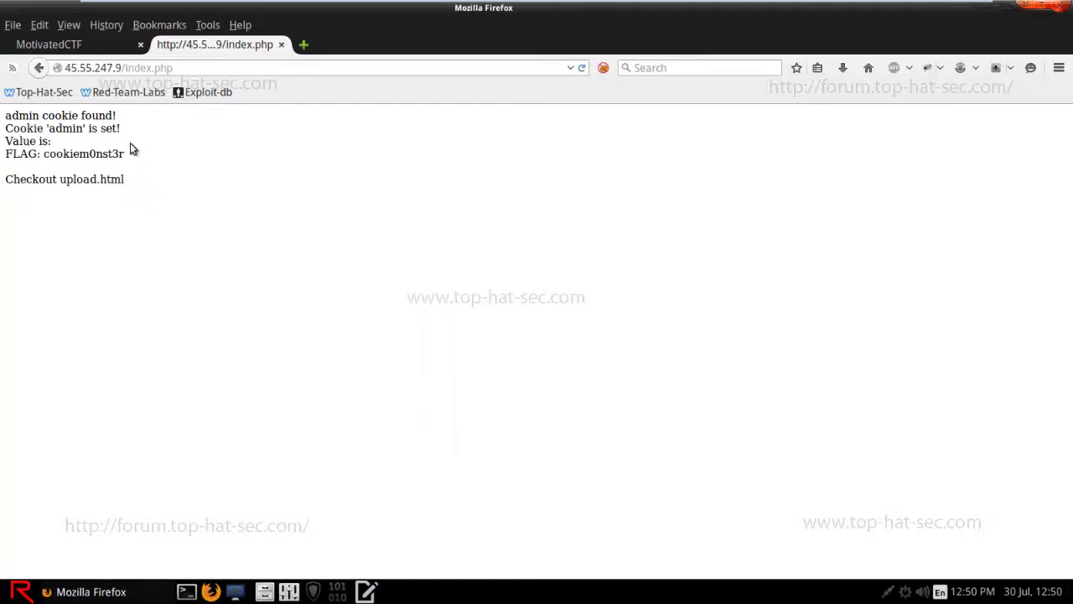
left_click_drag(126, 160, 48, 157)
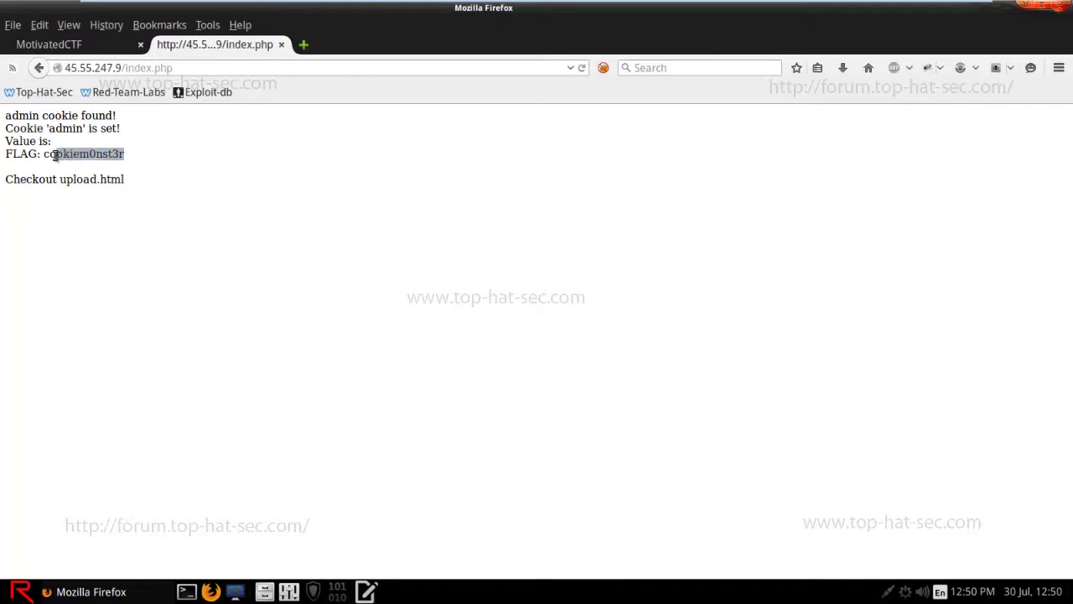
right_click(72, 151)
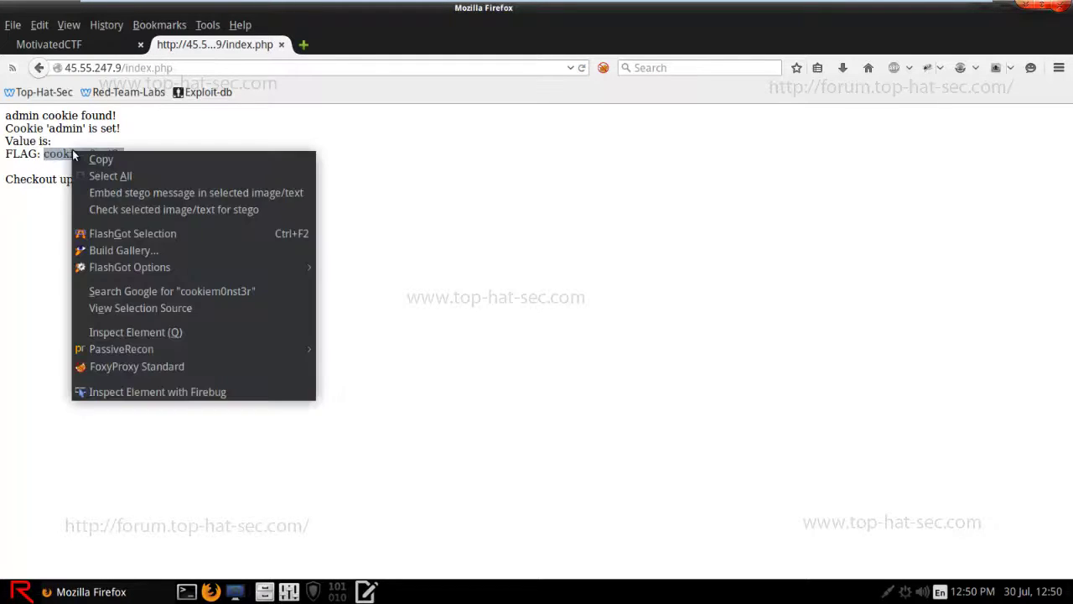
left_click(99, 161)
left_click(141, 164)
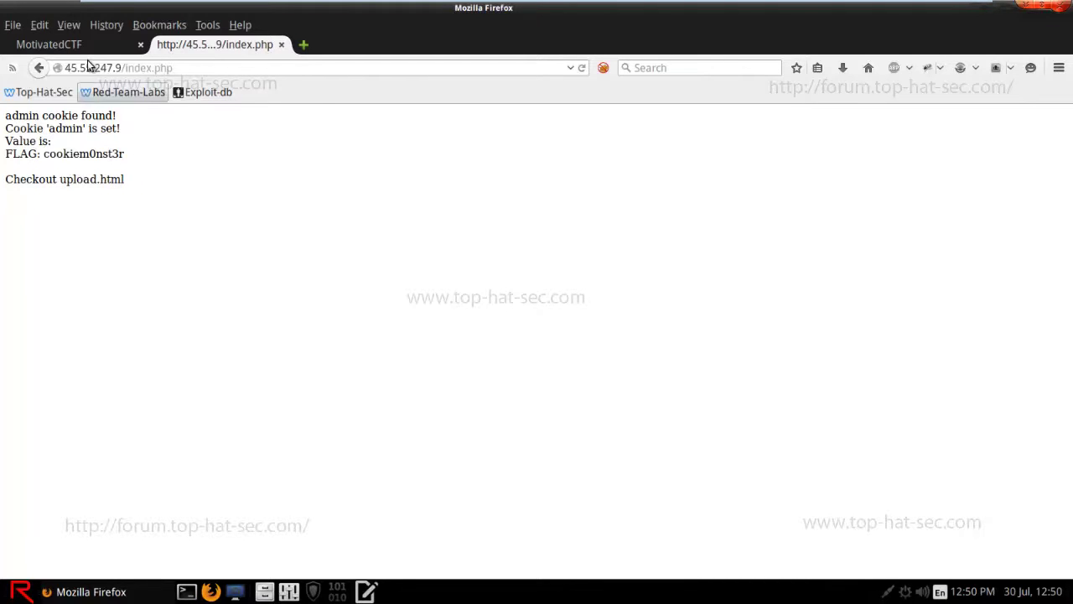
Paste cookiem0nst3r into the Web 300 Answer field and submit it, then open MISC 200.
left_click(88, 46)
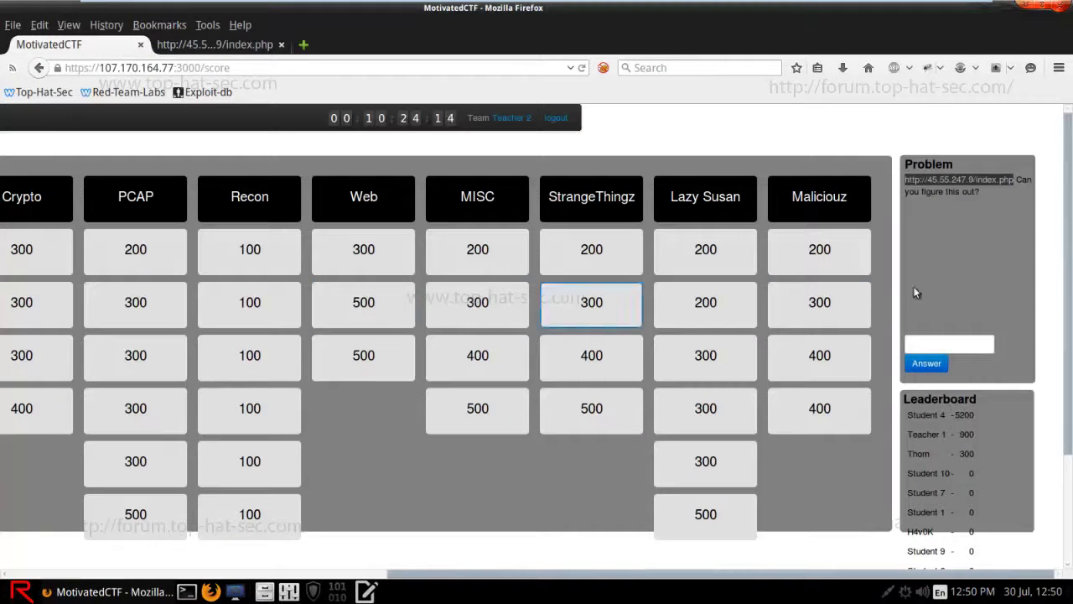
right_click(957, 345)
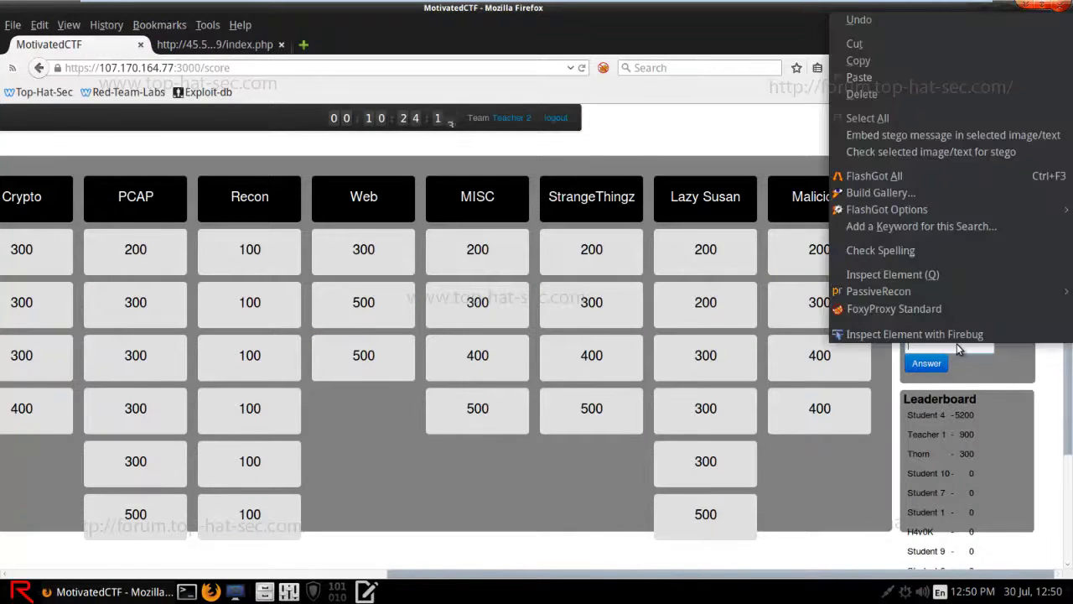
left_click(878, 75)
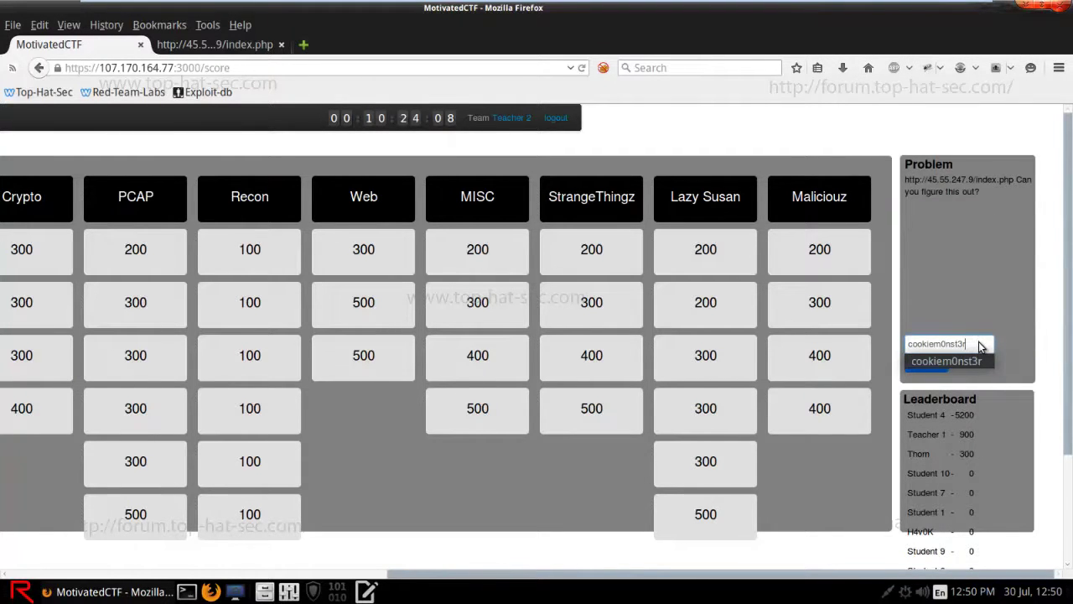
key("Return")
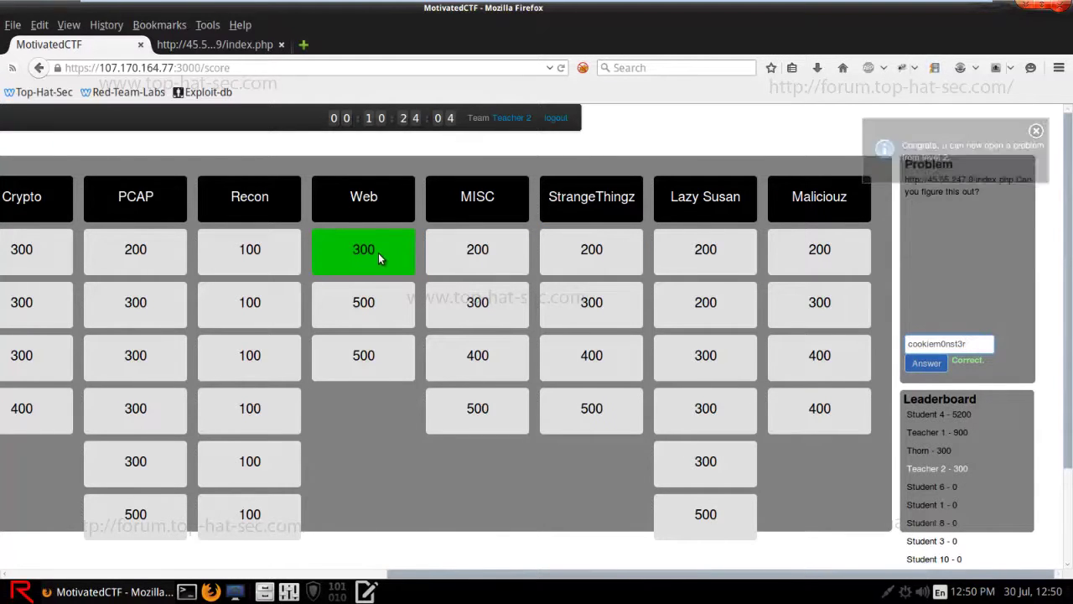
left_click(464, 258)
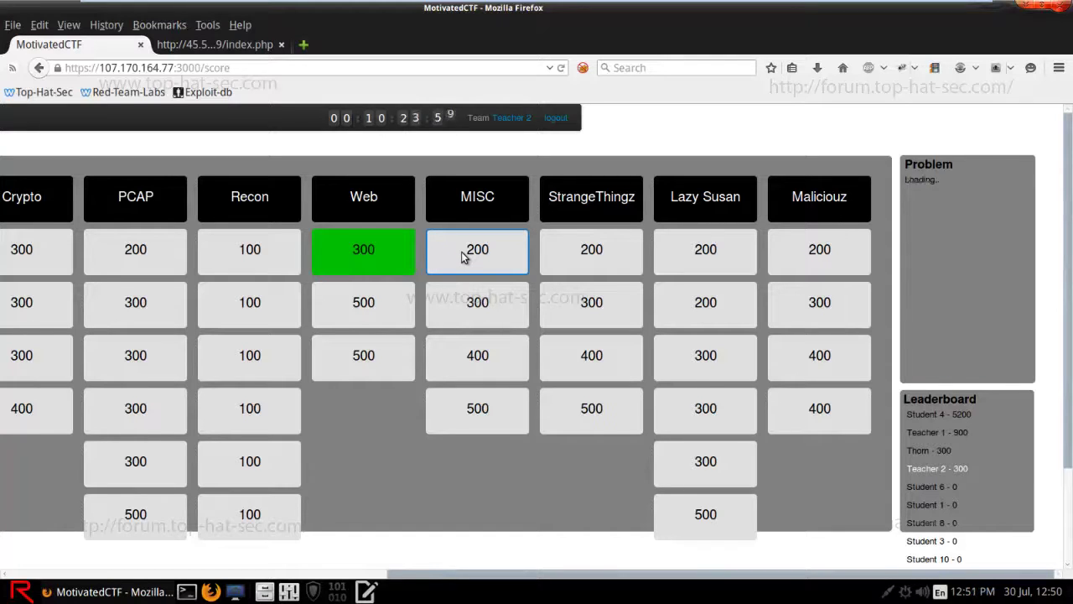